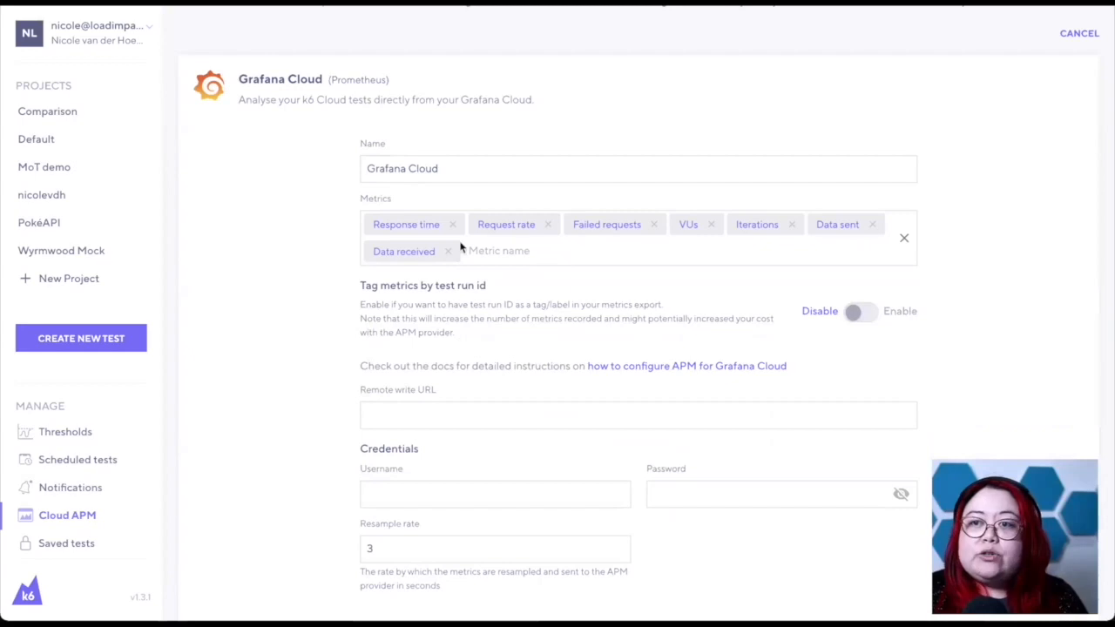
- Review the metrics available for export and the remaining settings in the Grafana Cloud (Prometheus) configuration form
left_click(501, 251)
scroll(600, 125, "up", 2)
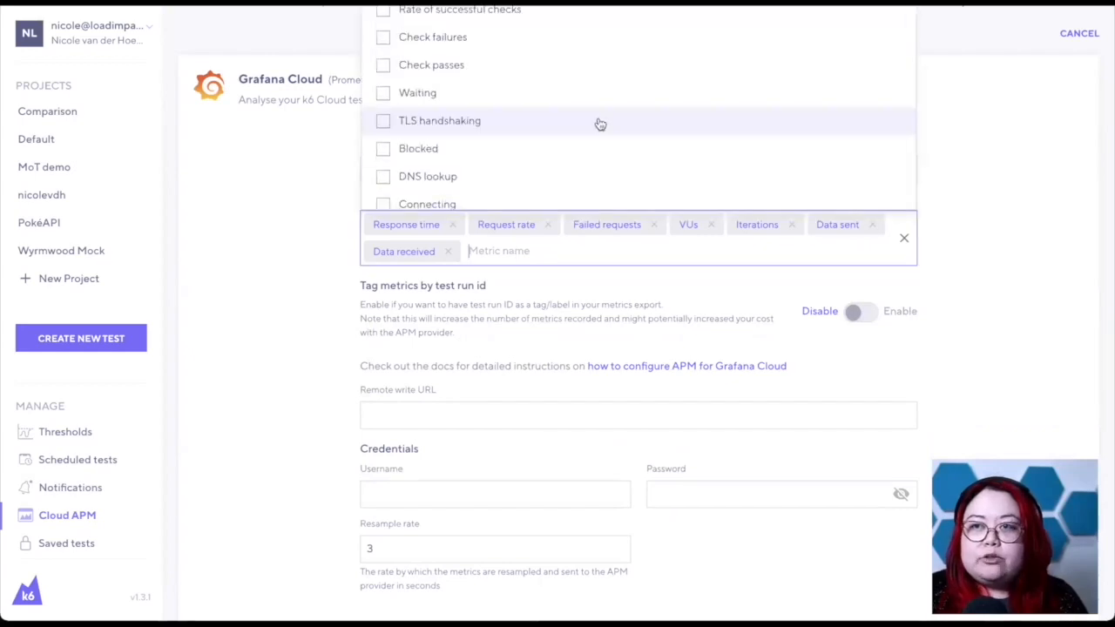
scroll(600, 125, "up", 2)
scroll(600, 124, "up", 1)
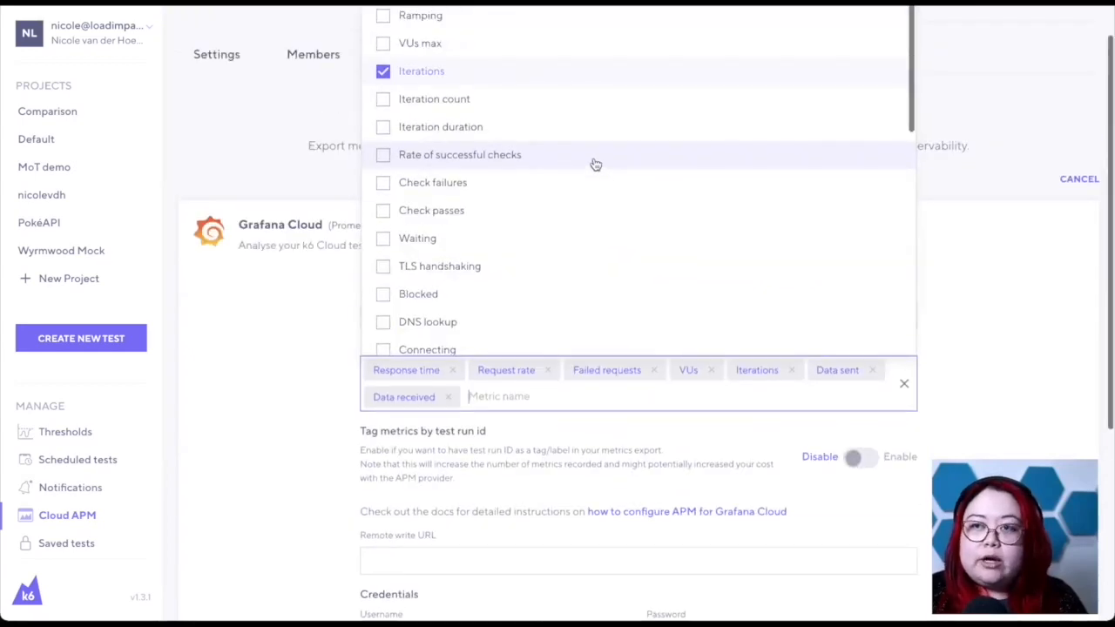
scroll(595, 164, "down", 3)
left_click(1010, 300)
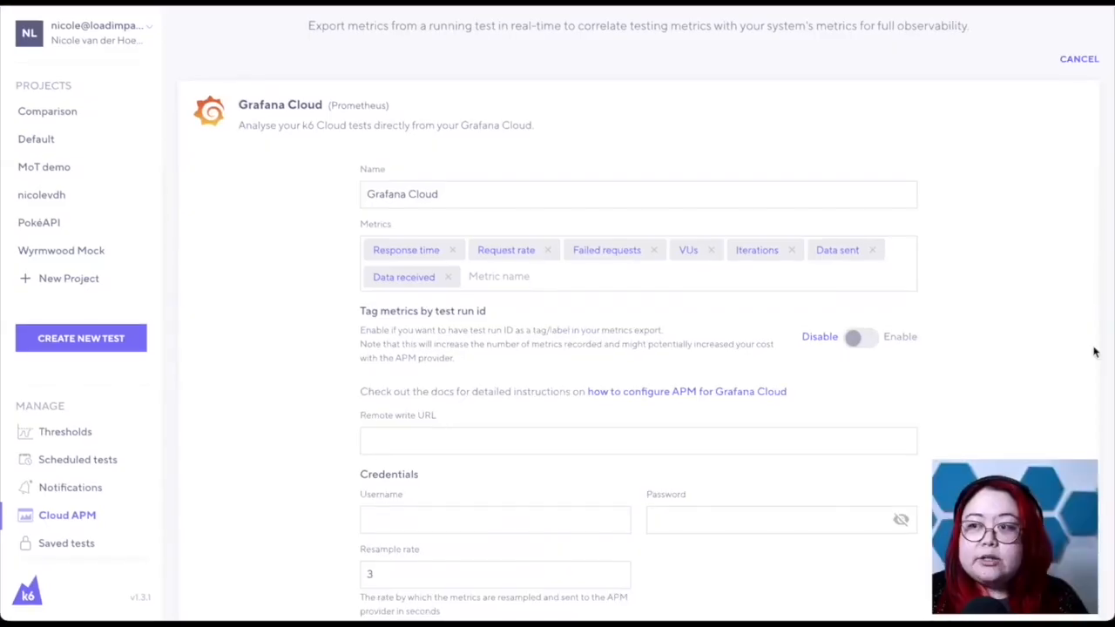
scroll(1095, 352, "down", 1)
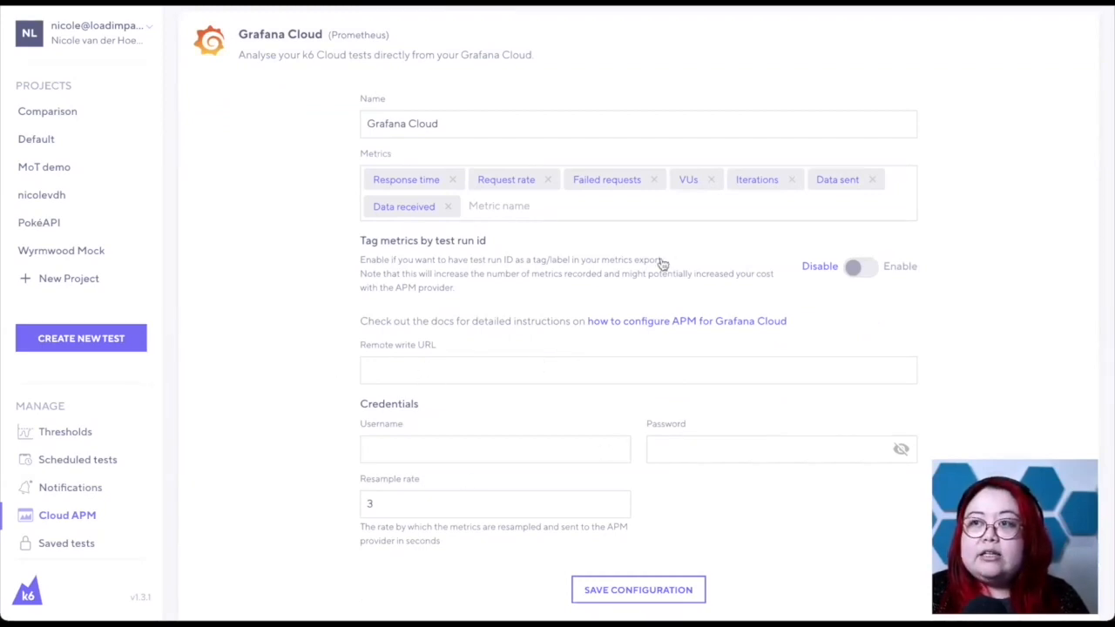
- Switch to the Grafana Cloud portal and look up the Prometheus instance's remote write endpoint, username and API key details
left_click(784, 2)
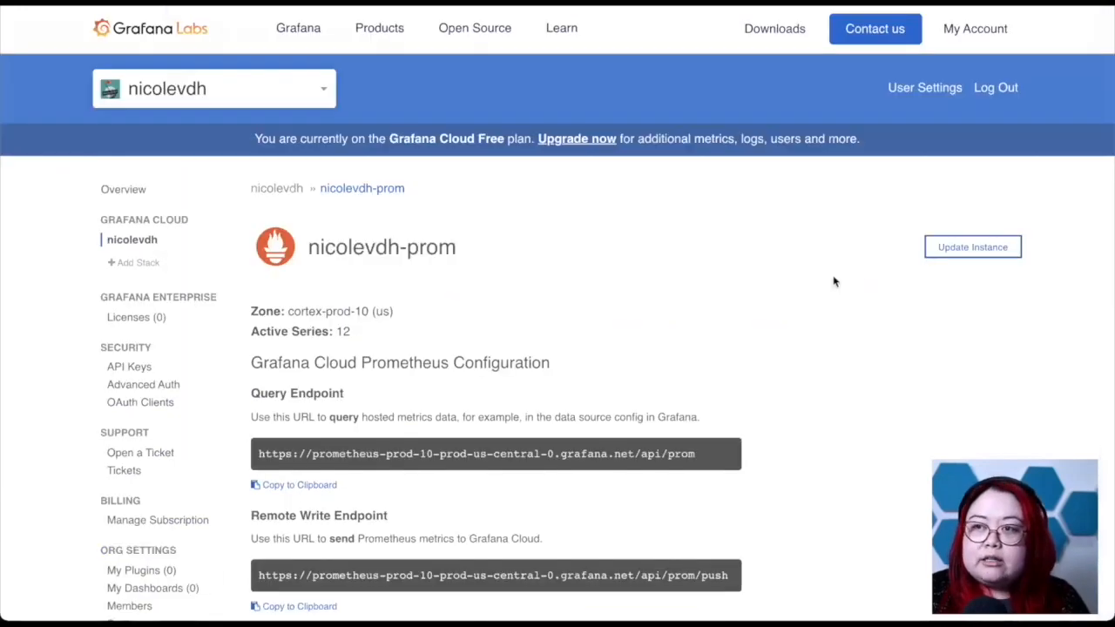
left_click(969, 35)
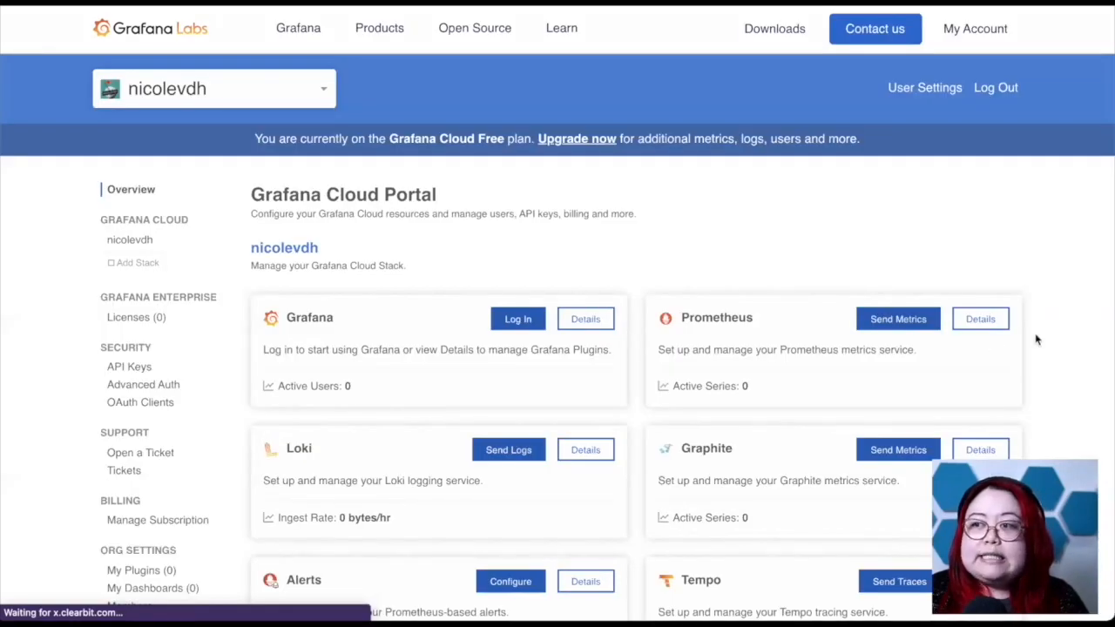
left_click(980, 319)
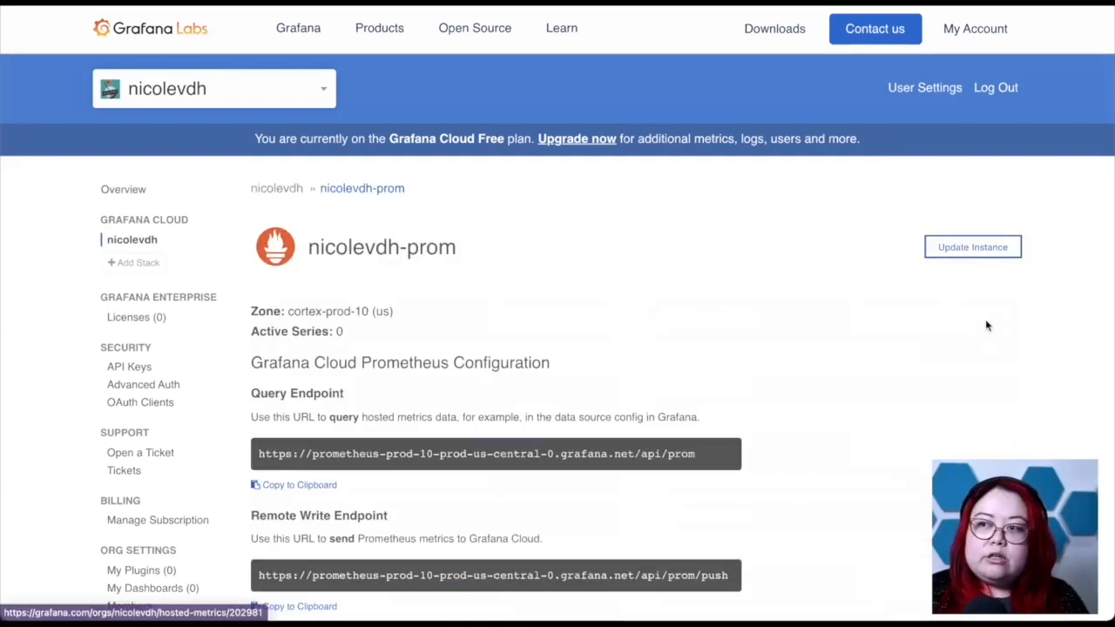
scroll(957, 415, "down", 2)
scroll(957, 415, "down", 1)
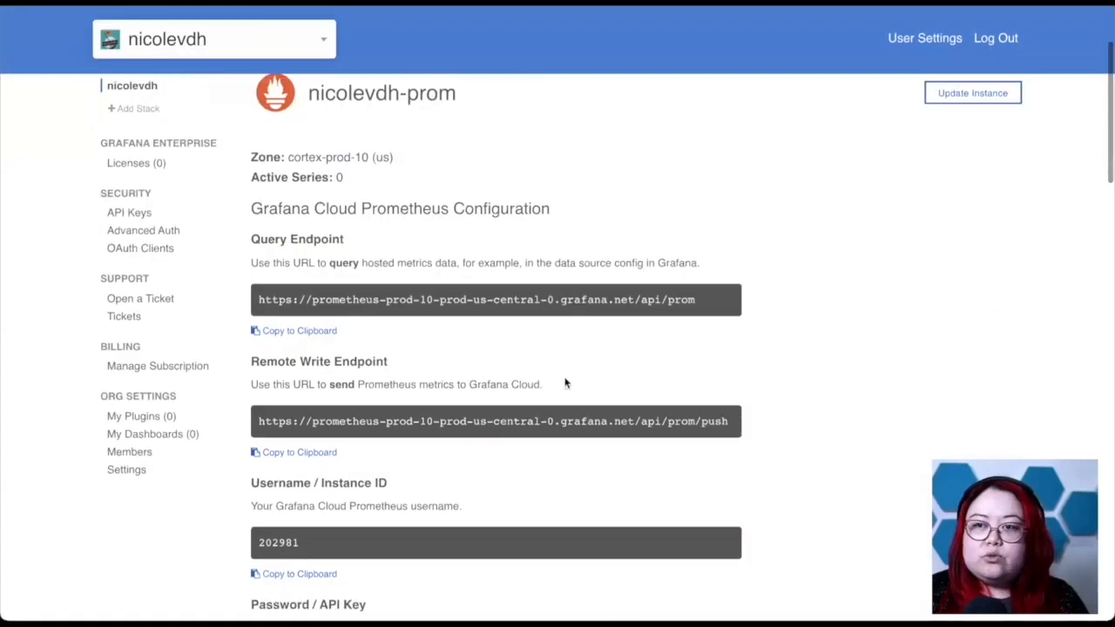
scroll(564, 383, "down", 1)
scroll(662, 401, "down", 2)
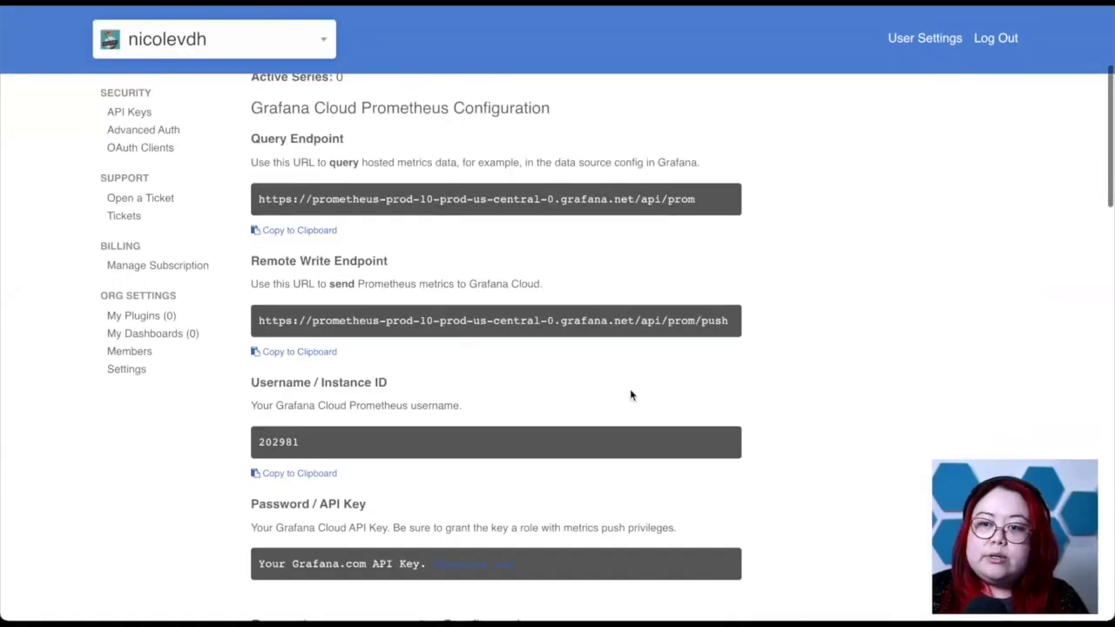
scroll(632, 395, "down", 1)
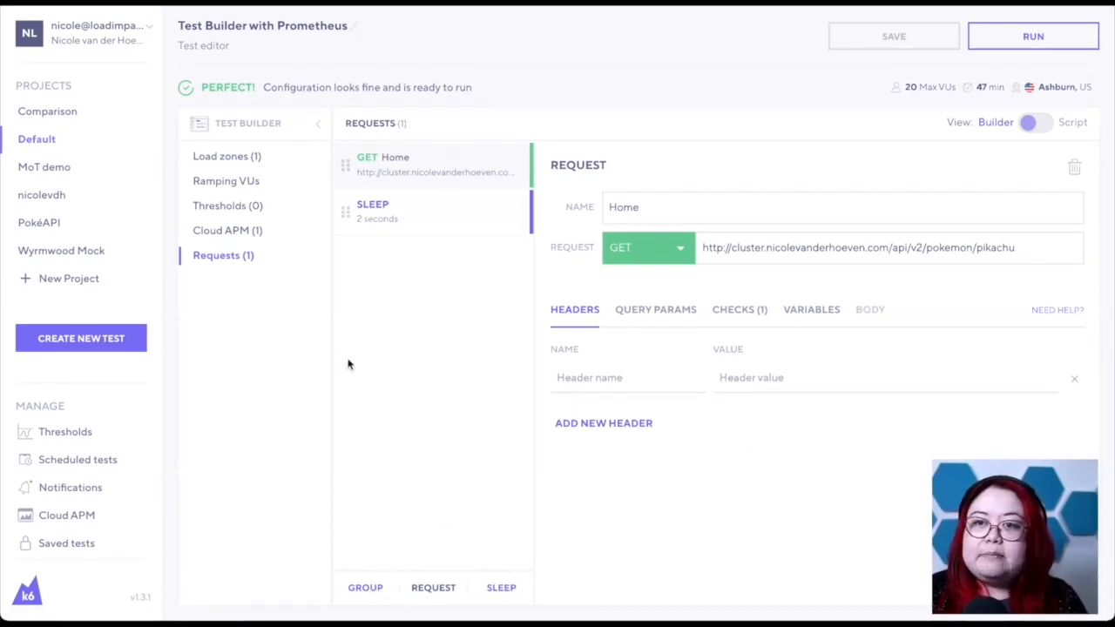
- Look over the load zone settings of the Prometheus test and its Builder/Script view option
left_click(238, 165)
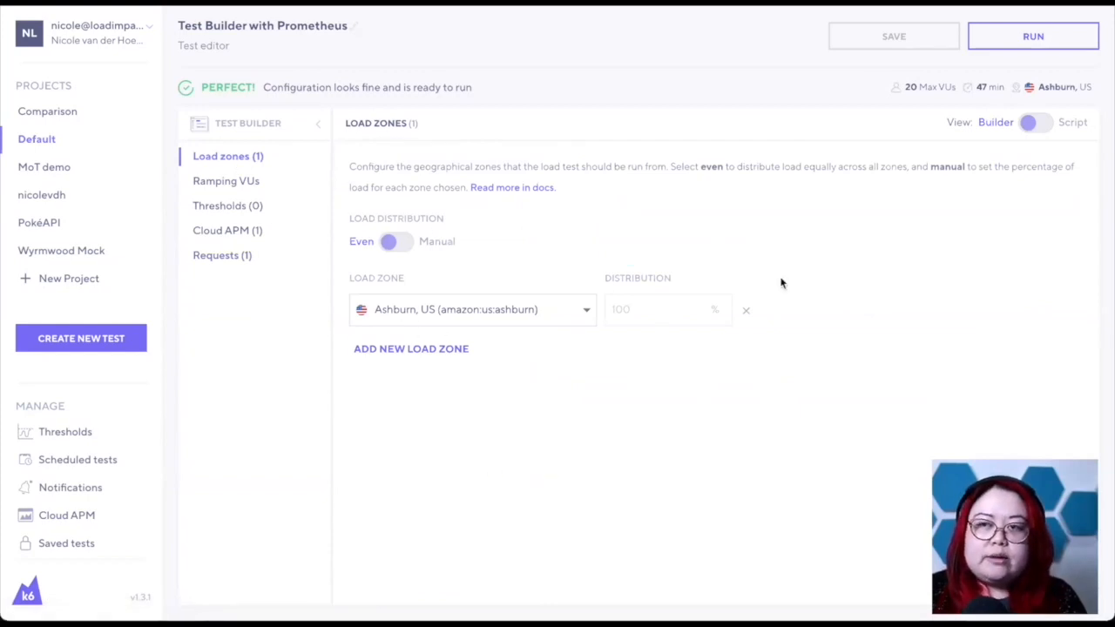
left_click(1030, 128)
left_click(1031, 127)
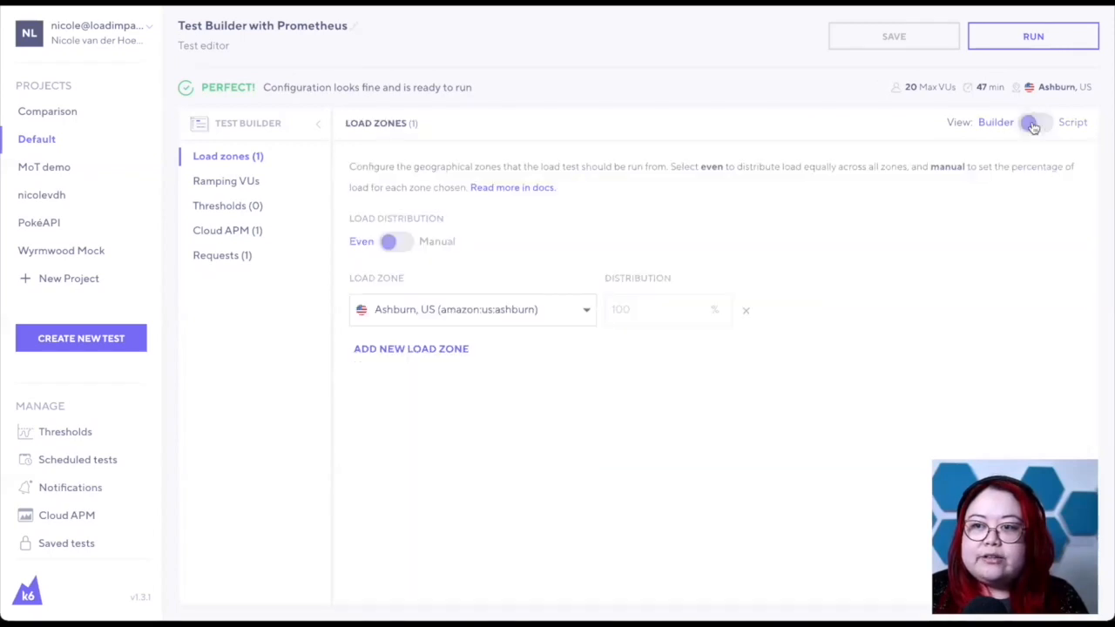
- Make sure the Grafana Cloud configuration is enabled in the test's Cloud APM settings, and save and run the test
left_click(226, 233)
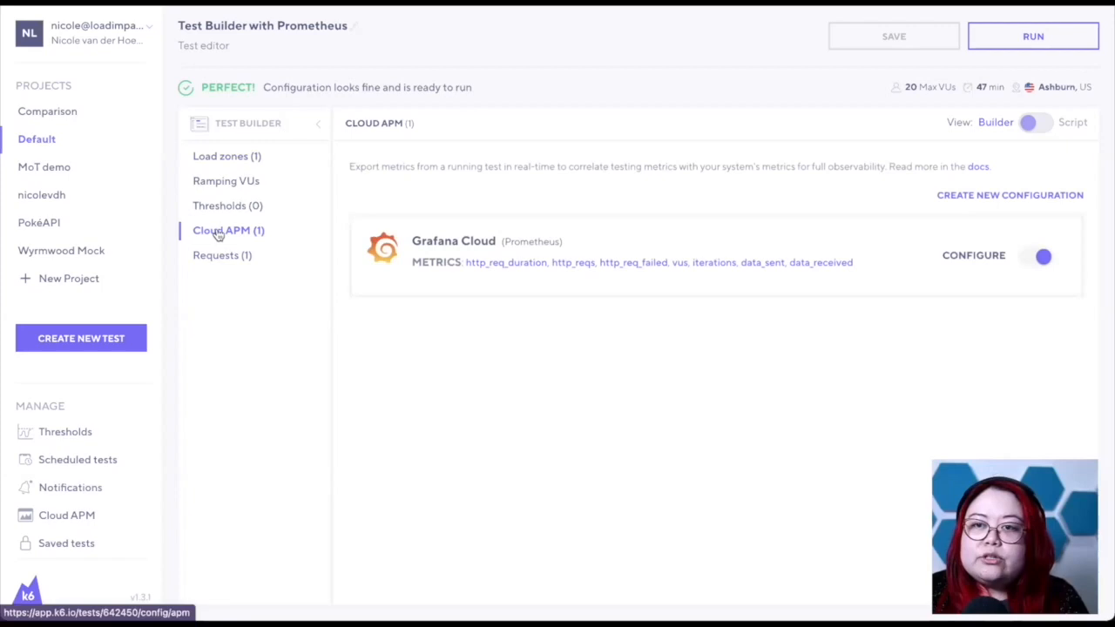
left_click(1040, 259)
left_click(1036, 260)
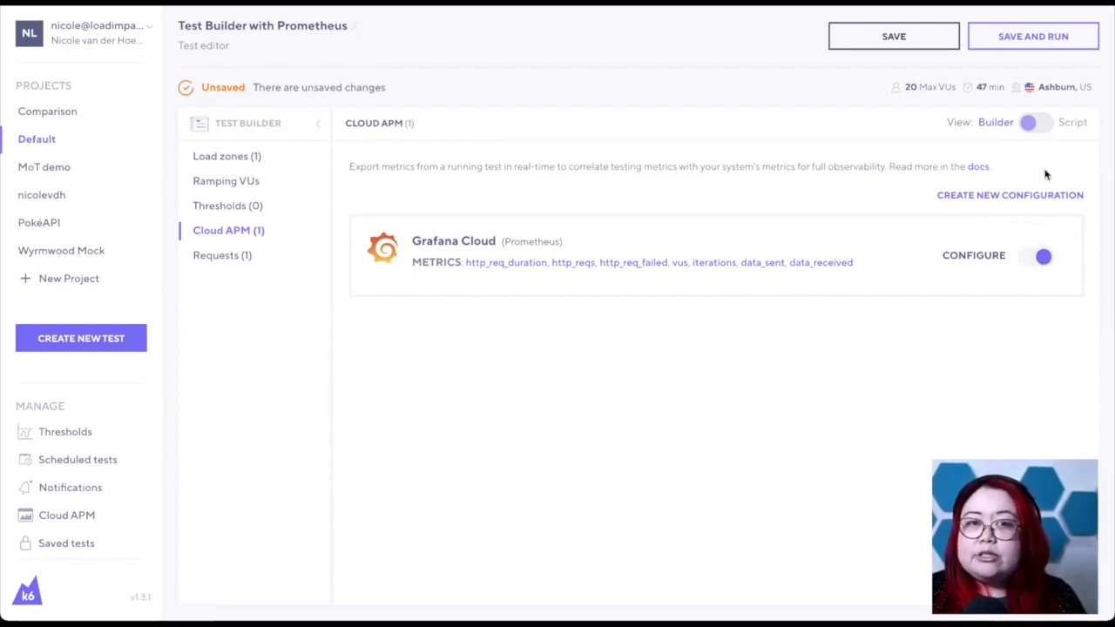
left_click(1010, 56)
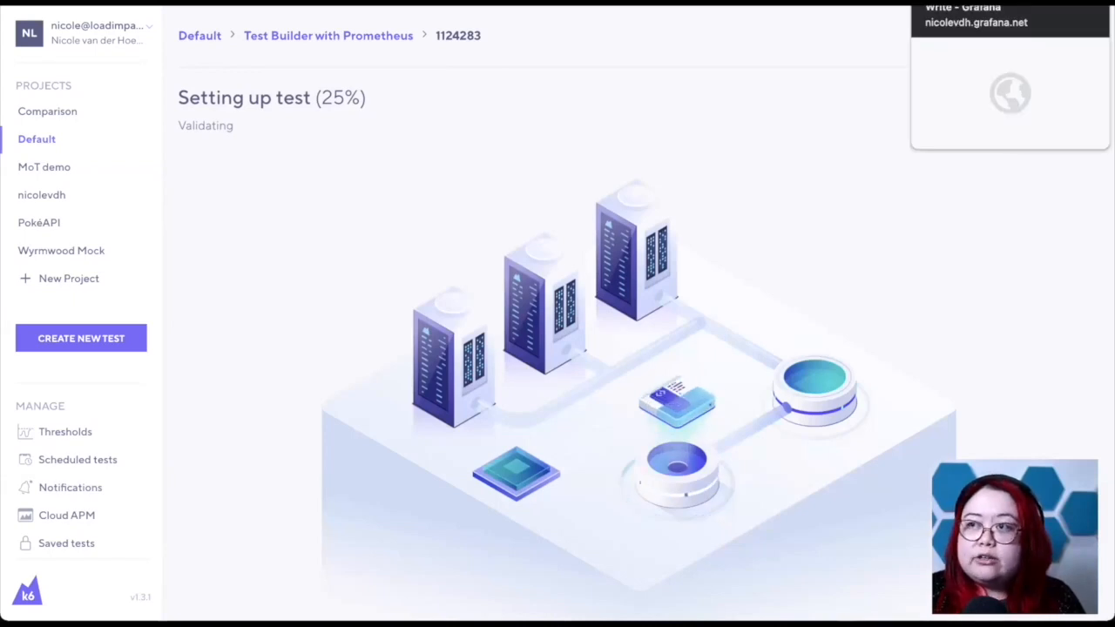
- Switch to the Grafana dashboard and examine the k6 metrics available to the Current VUs panel's query, then return to the dashboard
left_click(958, 2)
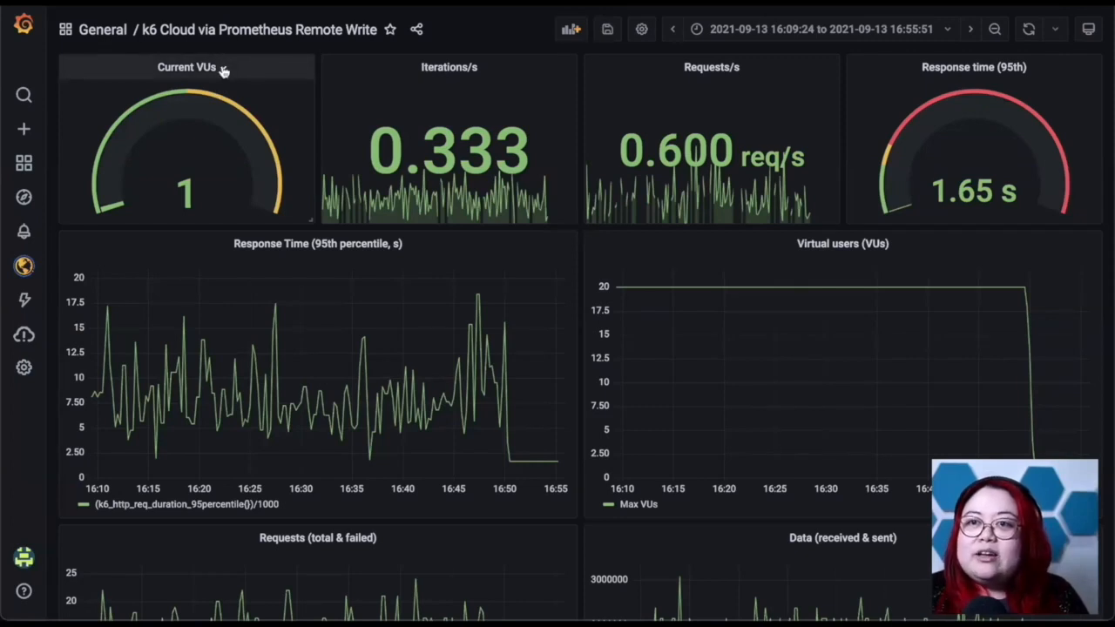
left_click(223, 70)
left_click(171, 112)
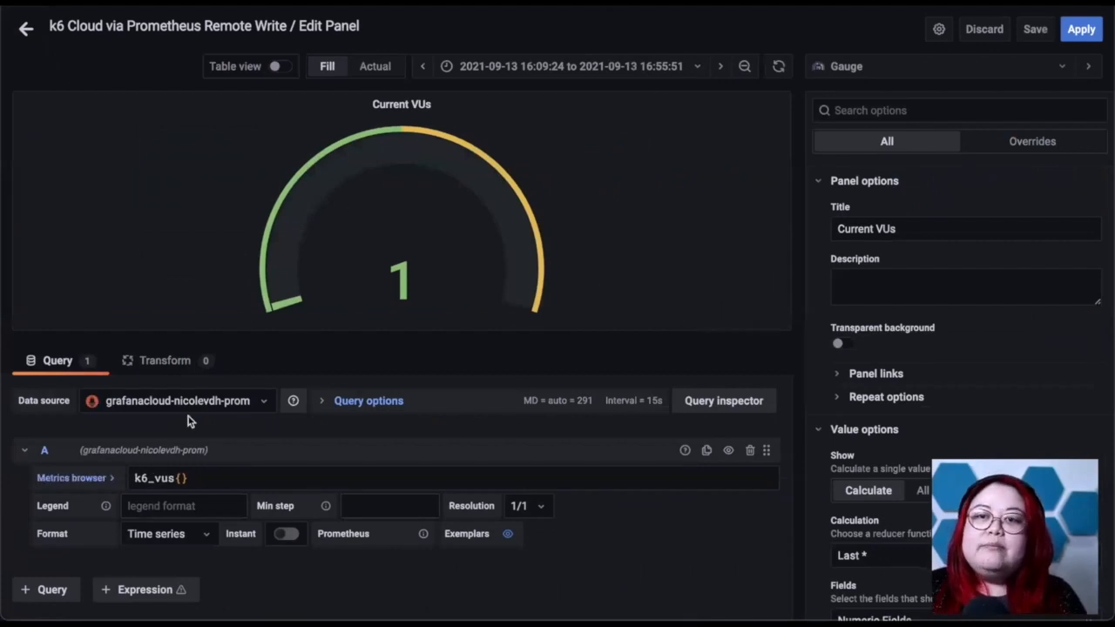
left_click(77, 478)
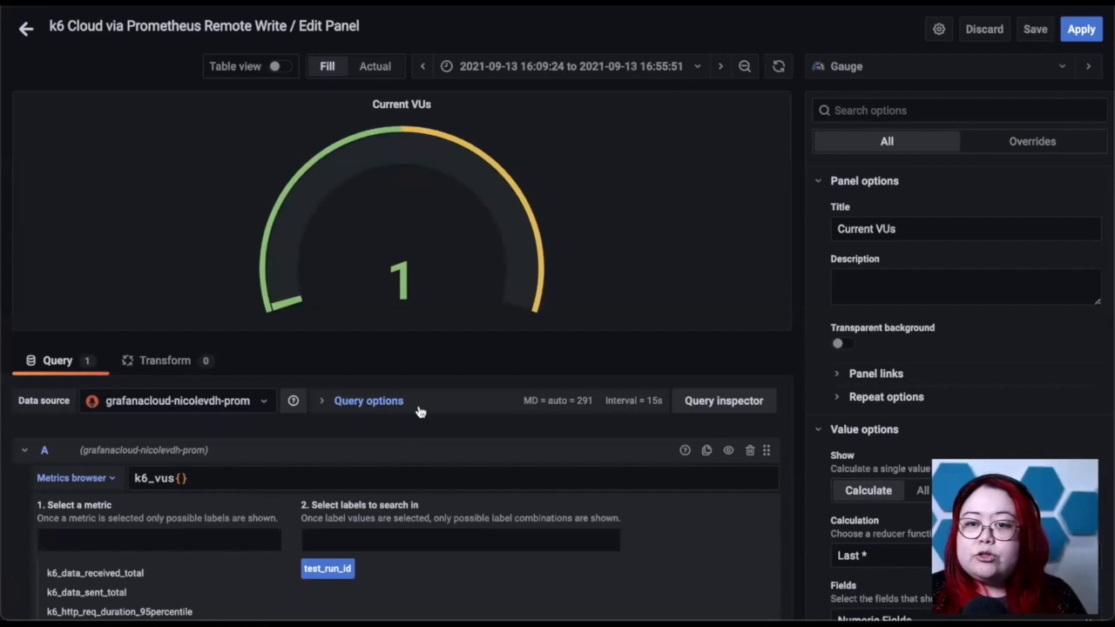
scroll(416, 413, "down", 4)
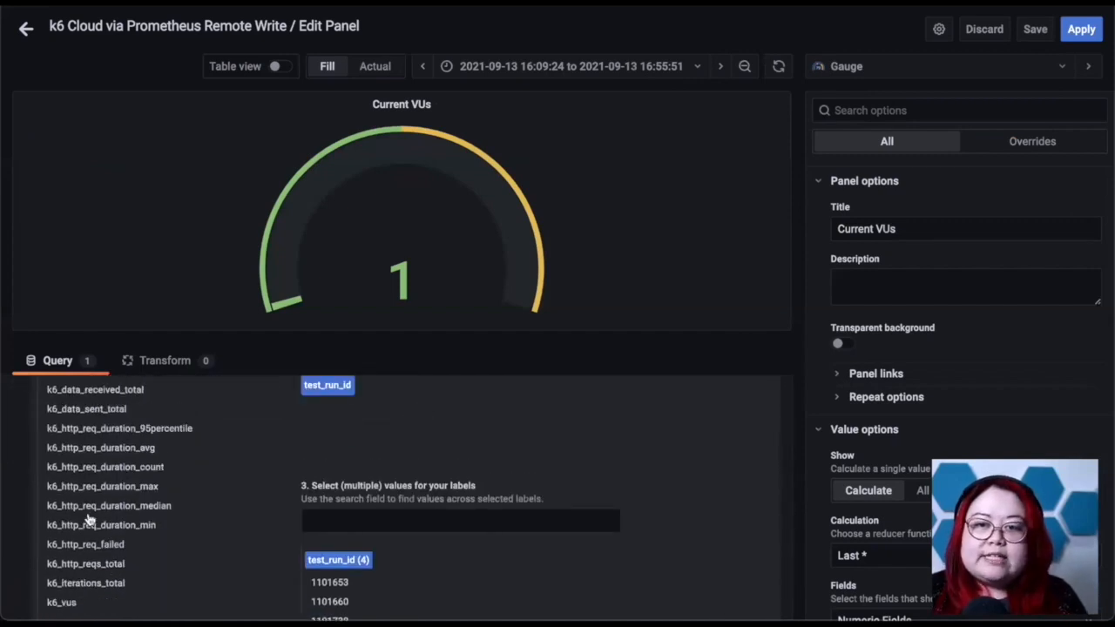
scroll(296, 521, "up", 1)
scroll(175, 519, "up", 2)
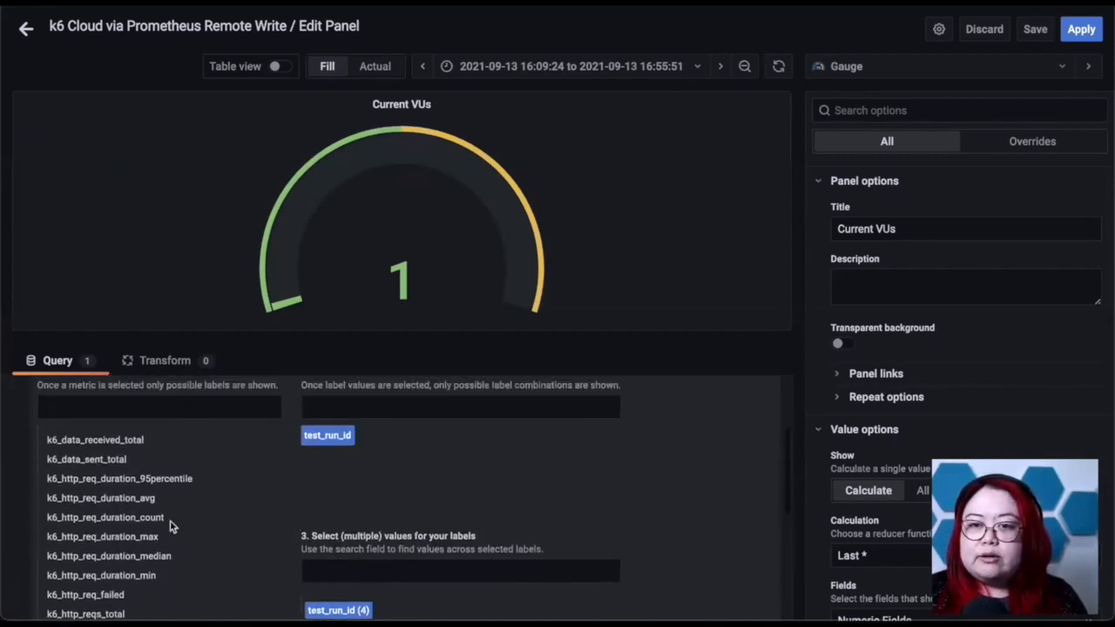
scroll(174, 519, "up", 1)
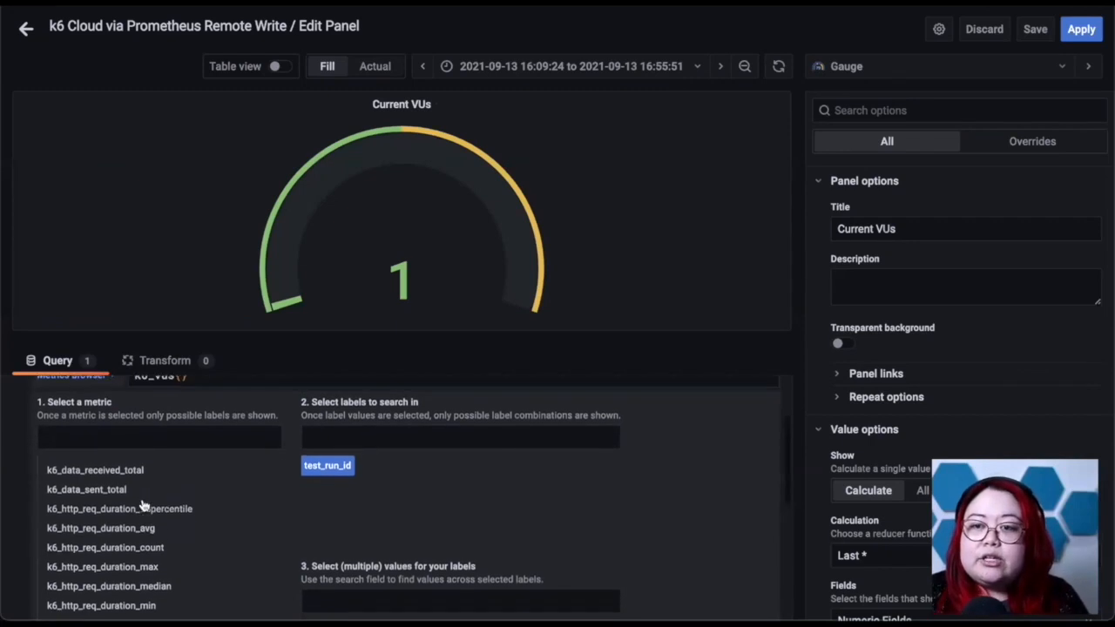
left_click(26, 32)
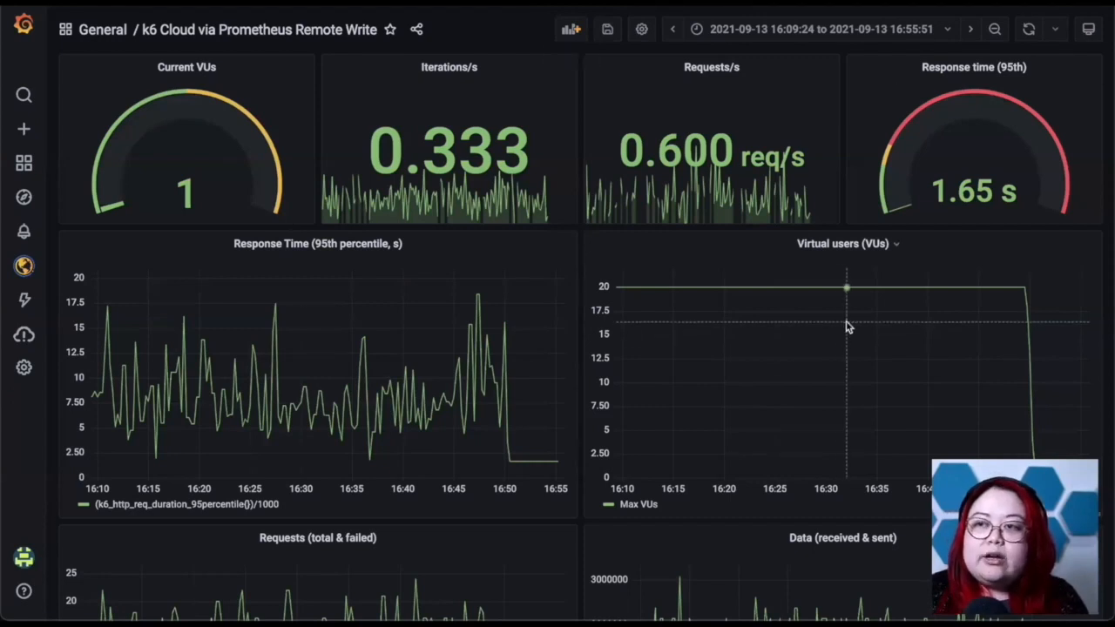
scroll(685, 391, "down", 4)
scroll(685, 391, "up", 2)
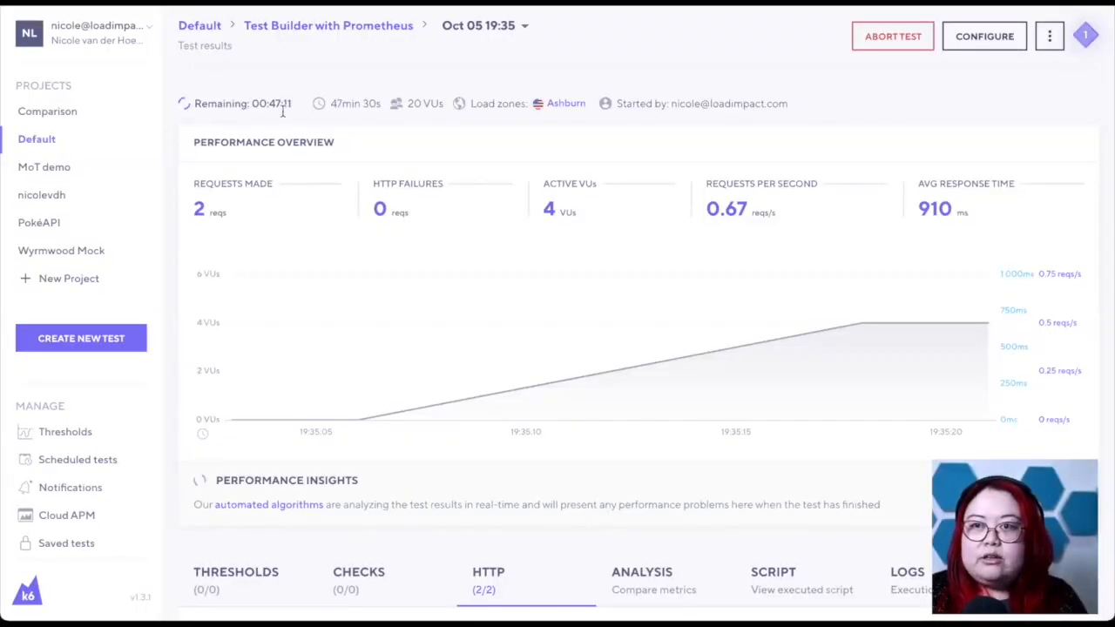
- Switch to k6 Cloud and examine the running test's performance overview and HTTP request results
scroll(802, 279, "down", 1)
scroll(802, 278, "down", 1)
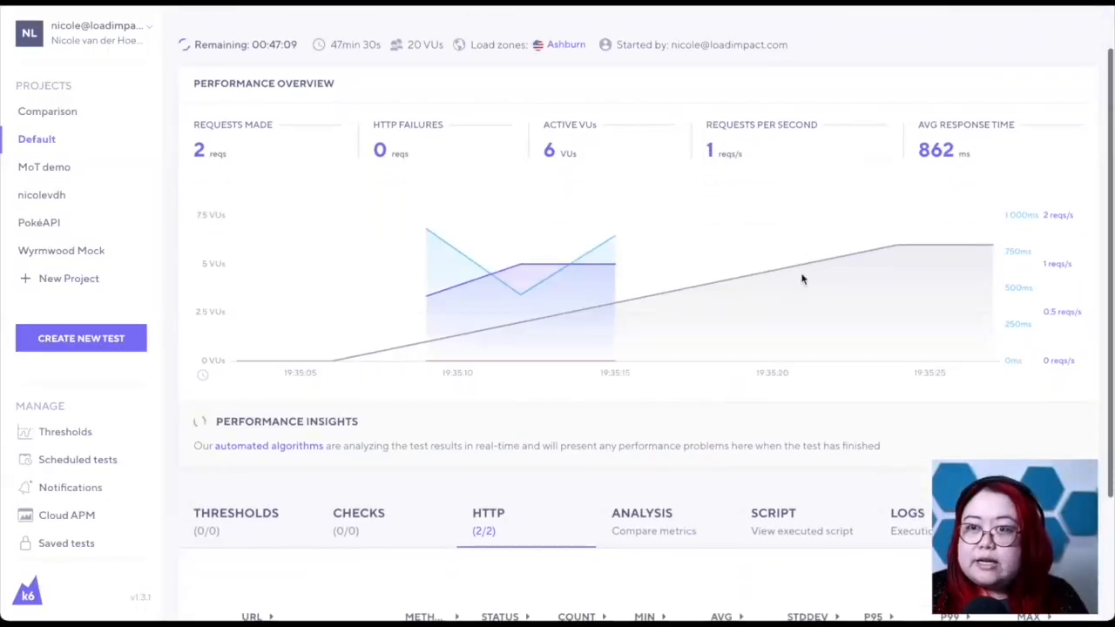
scroll(797, 424, "down", 1)
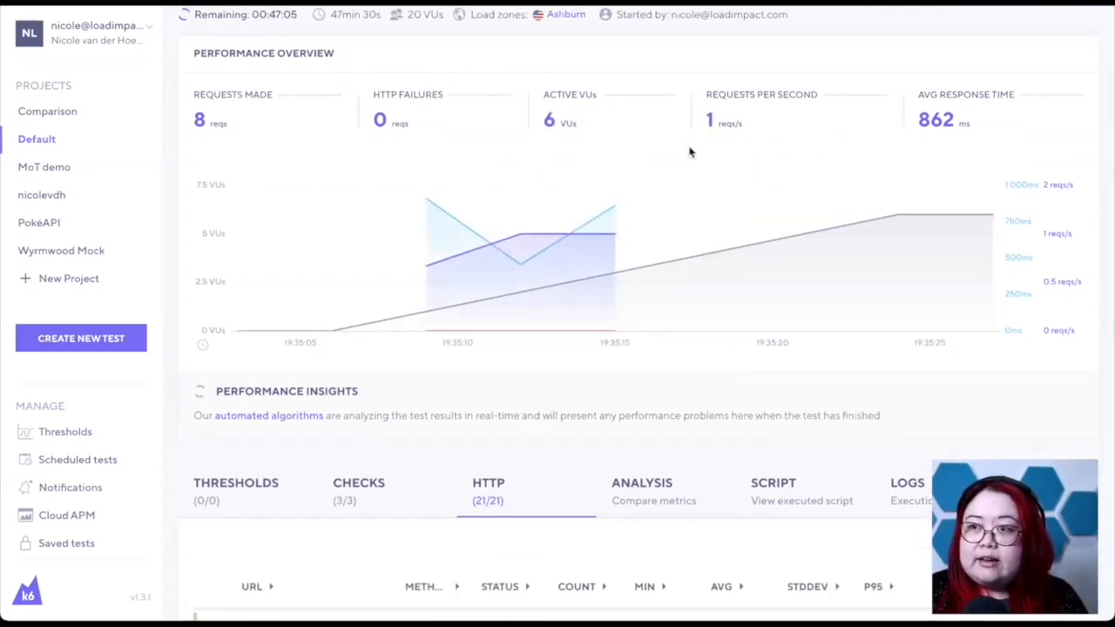
scroll(713, 407, "down", 1)
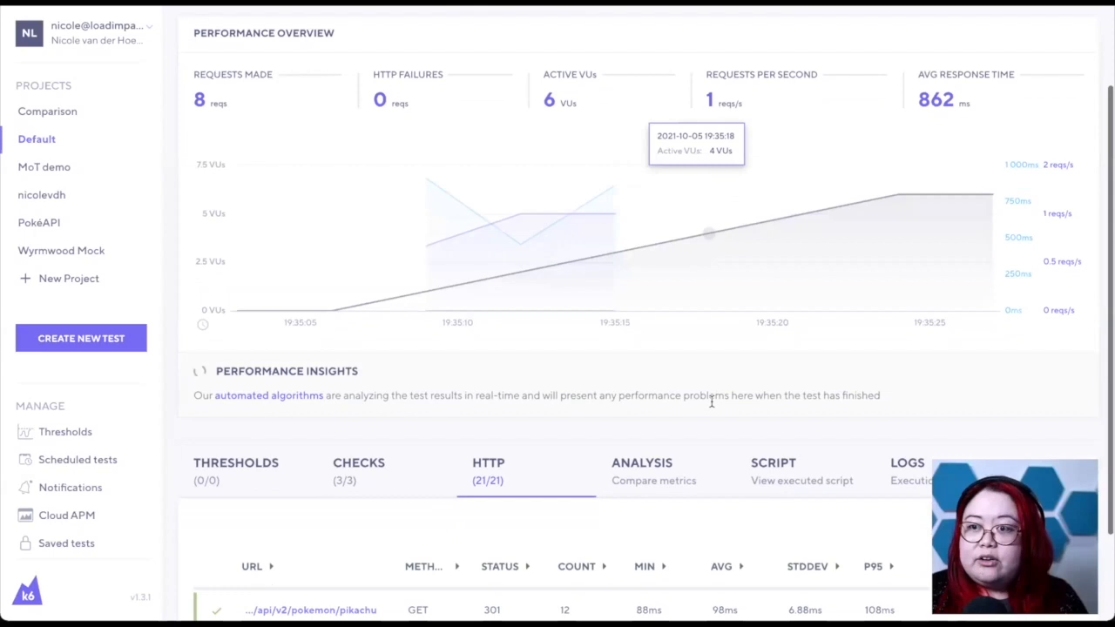
scroll(712, 407, "down", 1)
scroll(713, 406, "down", 2)
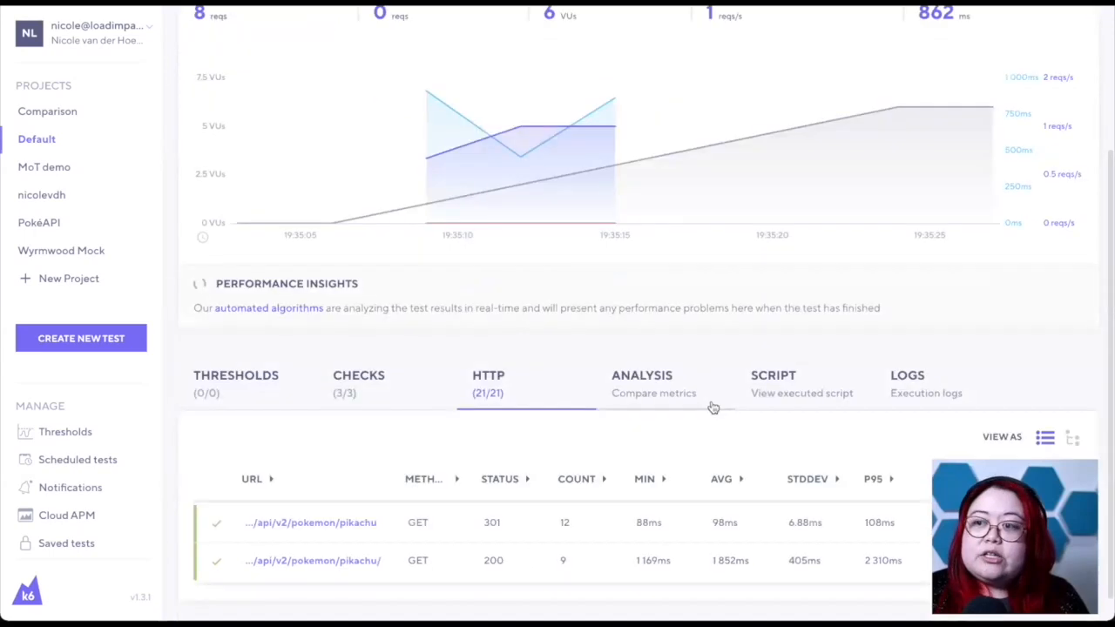
scroll(713, 407, "down", 1)
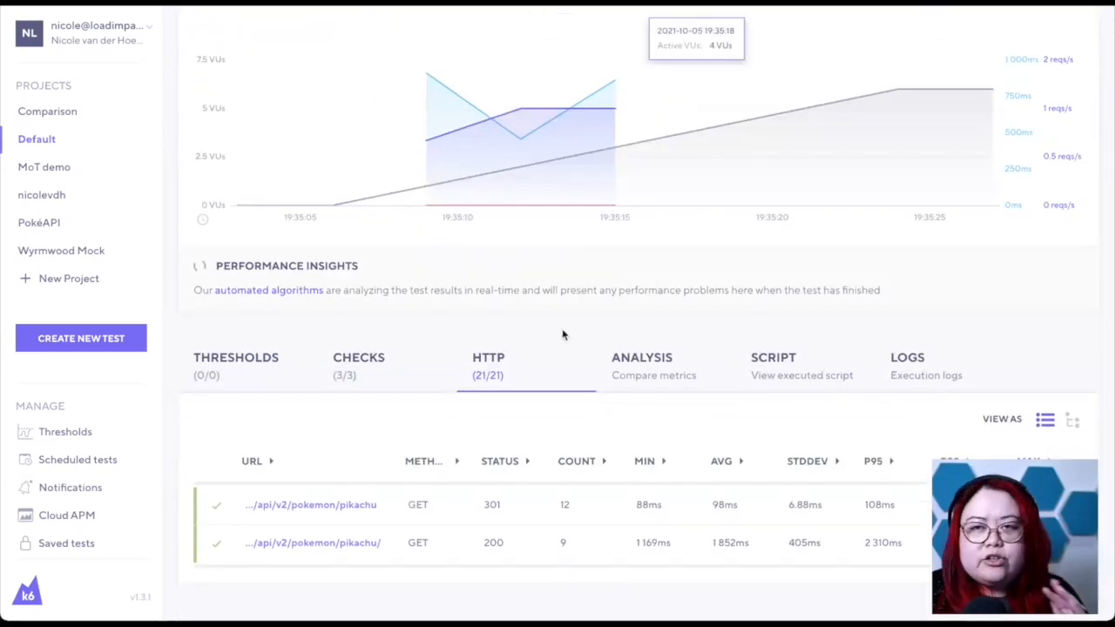
- Inspect the running test's thresholds, checks and metric comparison chart
left_click(242, 380)
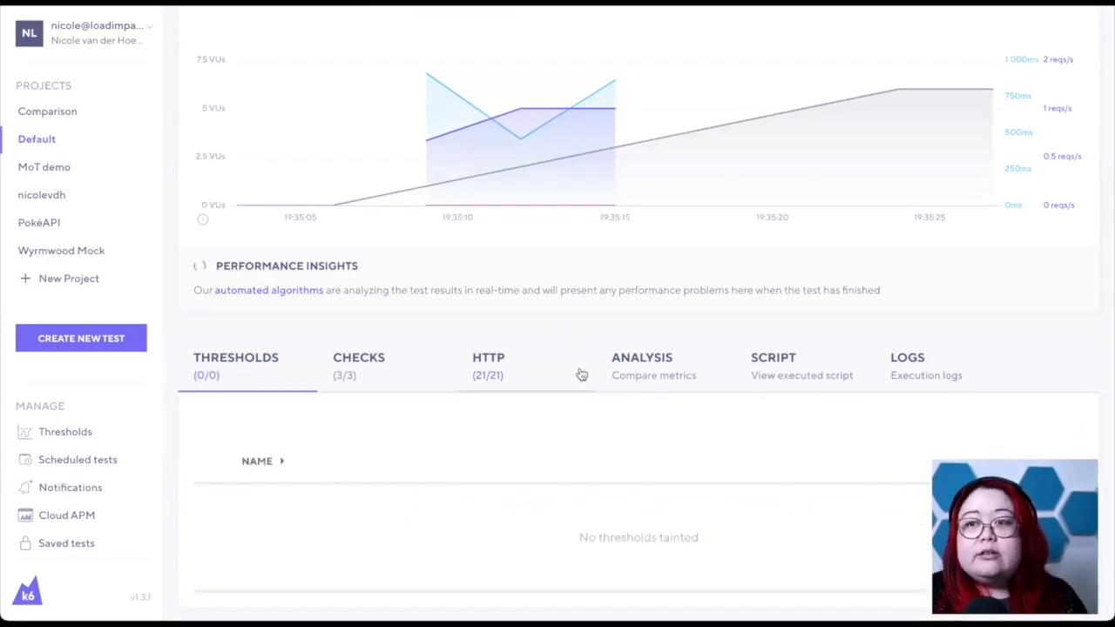
left_click(395, 381)
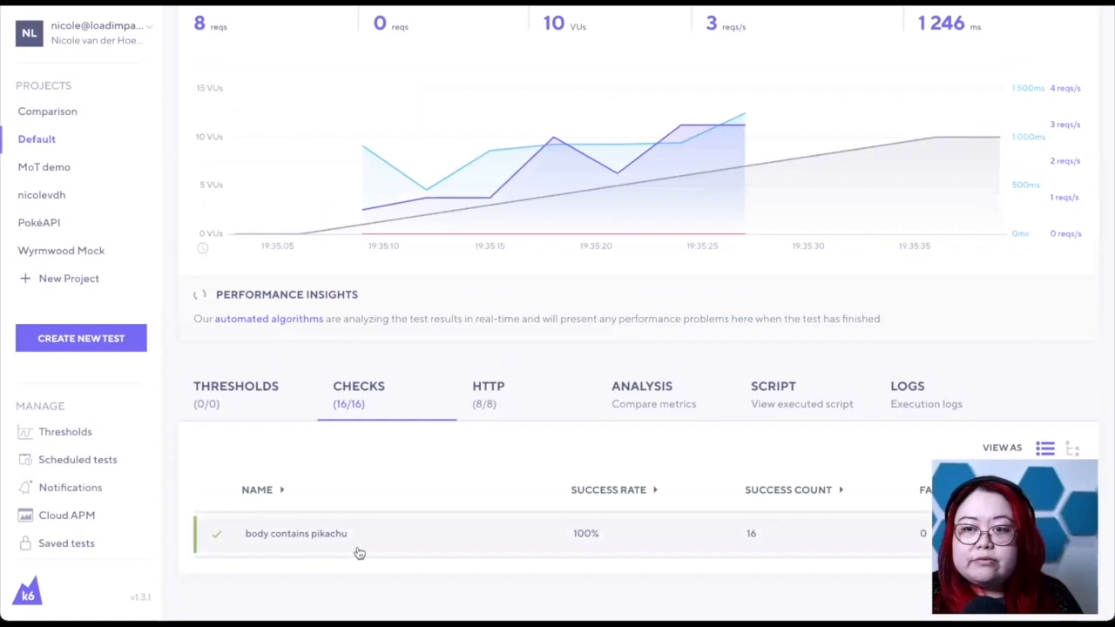
left_click(663, 405)
scroll(728, 433, "down", 2)
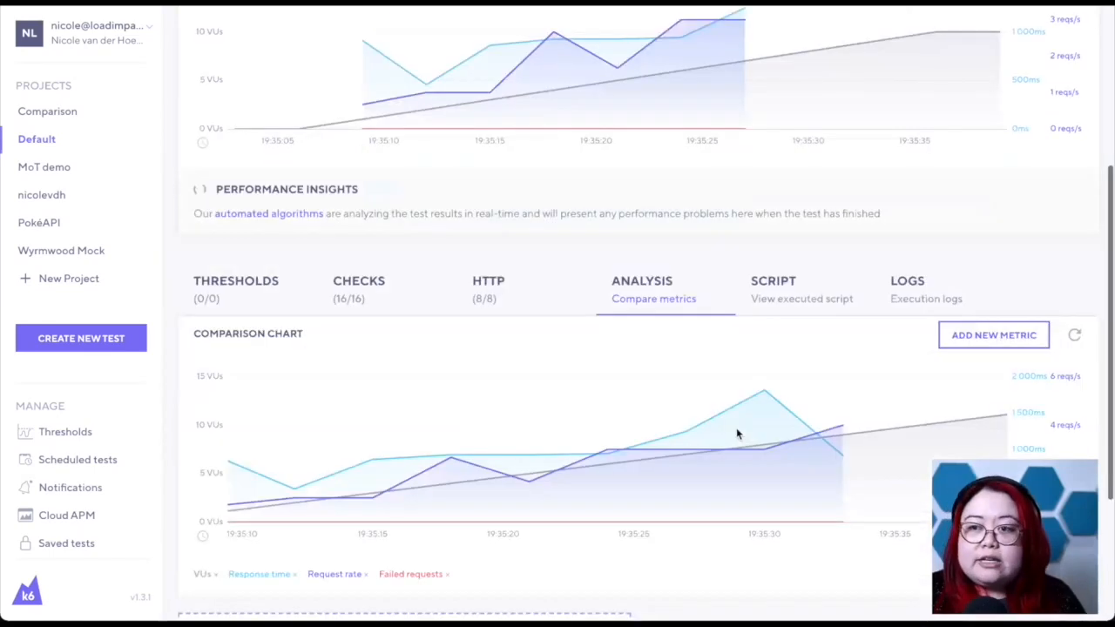
scroll(514, 327, "up", 1)
left_click(514, 327)
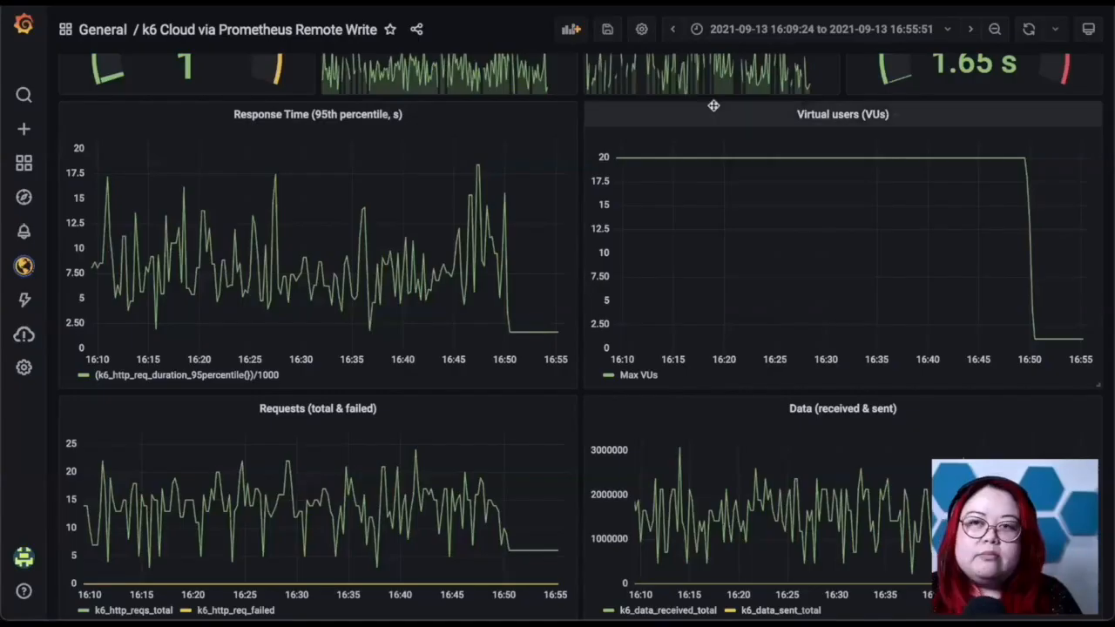
- Set the time range of the Grafana dashboard for k6 Cloud metrics to the last 5 minutes
scroll(575, 183, "up", 3)
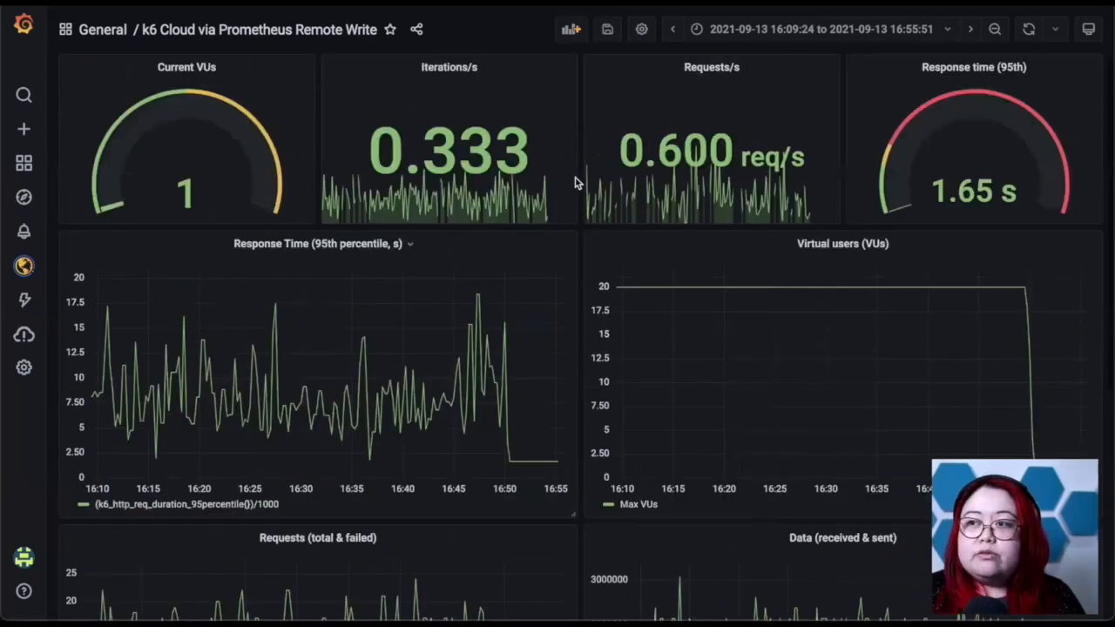
left_click(933, 30)
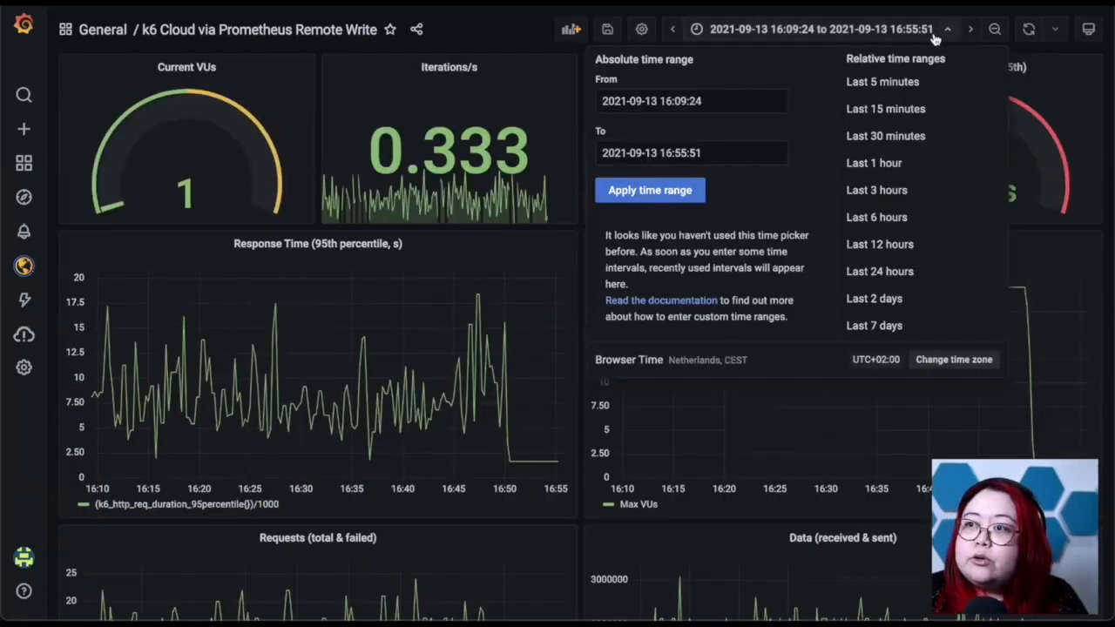
left_click(900, 84)
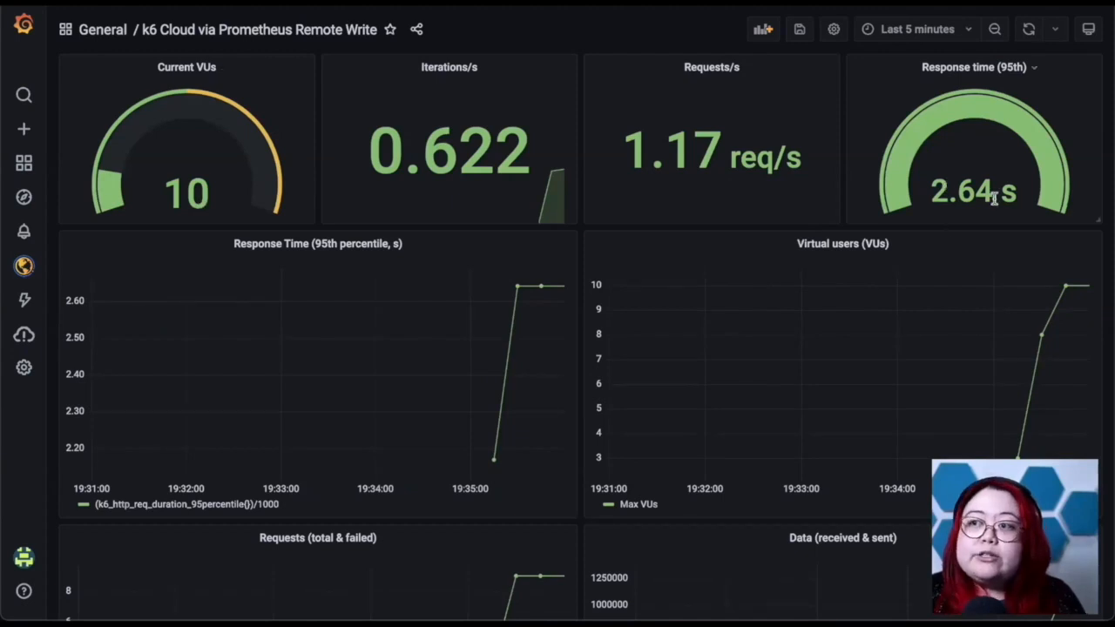
- Review the dashboard's response time, virtual users, requests, data, errors heatmap and histogram panels for the running test
scroll(564, 260, "down", 1)
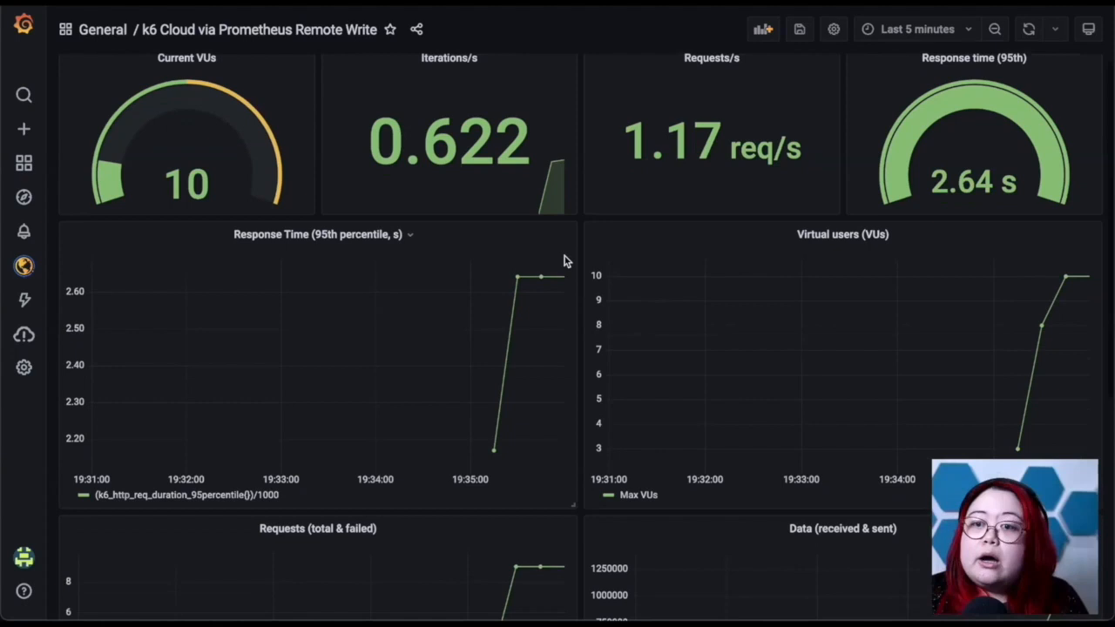
scroll(564, 259, "down", 3)
scroll(565, 260, "down", 1)
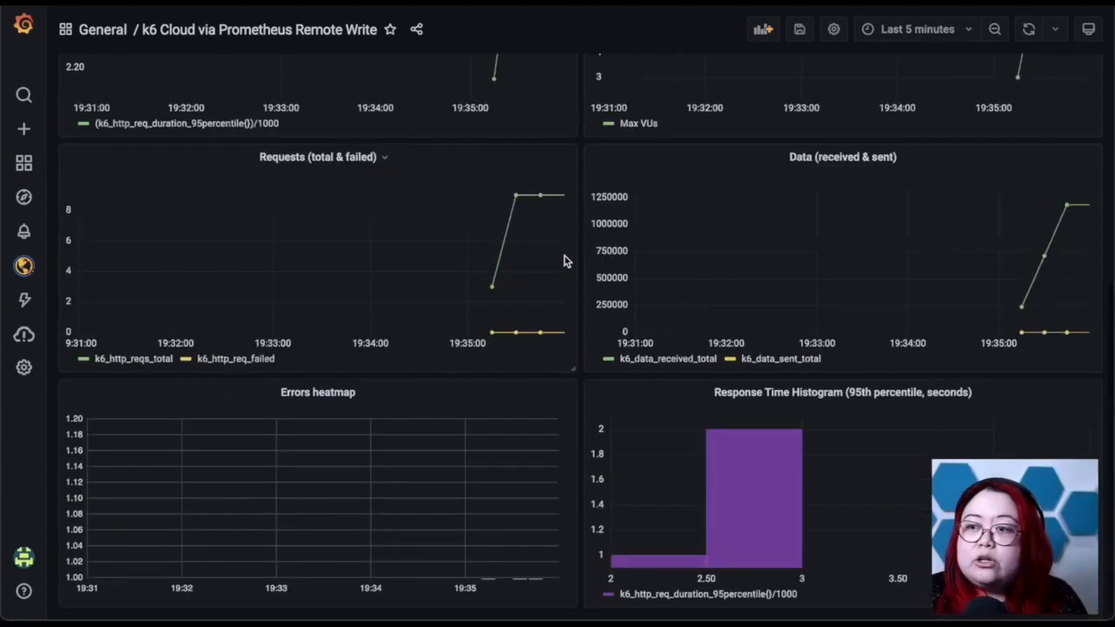
scroll(851, 338, "up", 5)
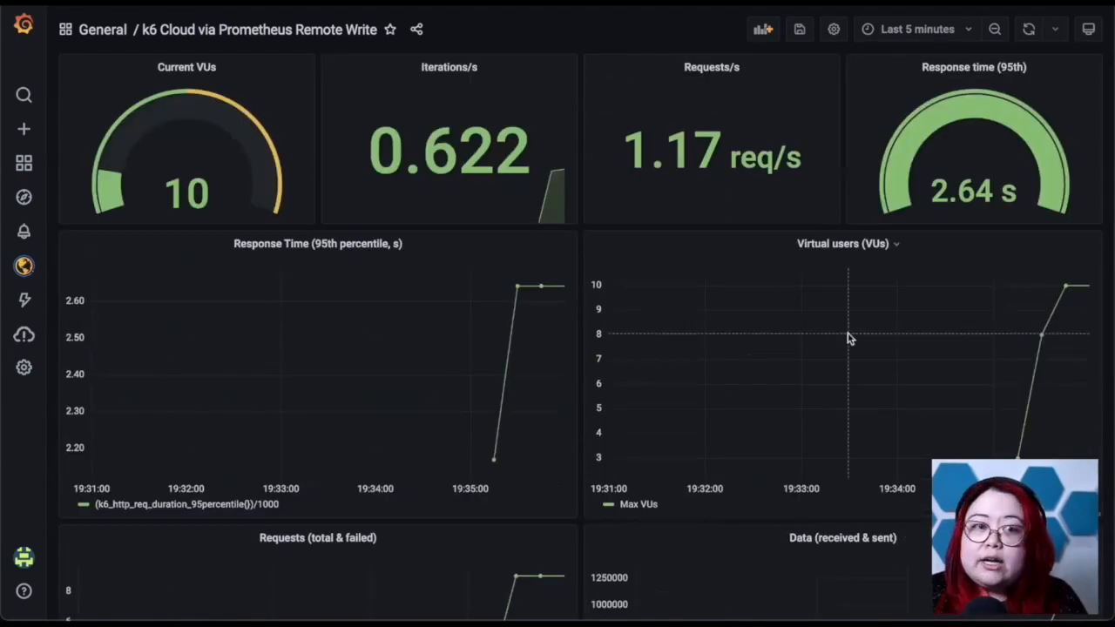